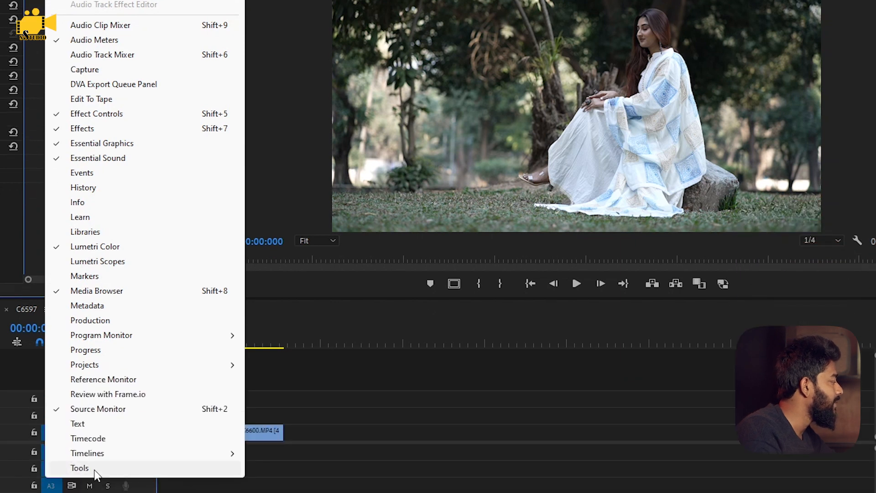
Step: Display the editing toolbox and shrink it to a single narrow column beside the timeline
click(81, 468)
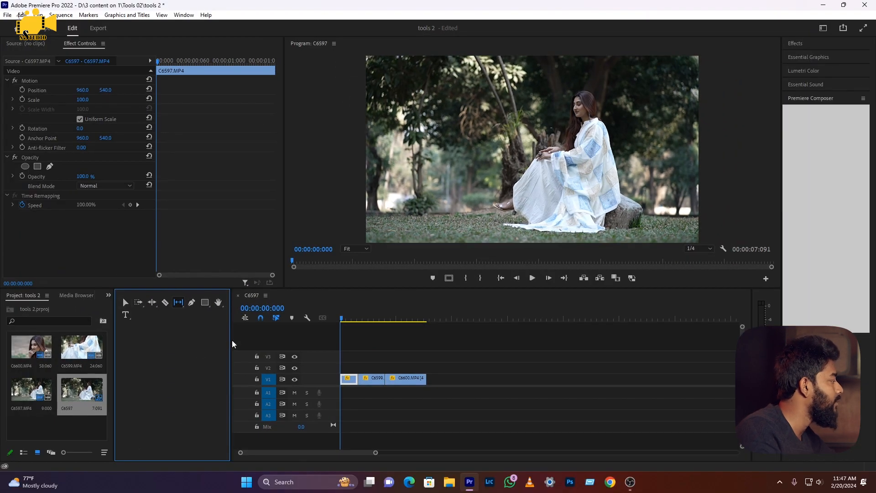
drag(231, 341, 391, 329)
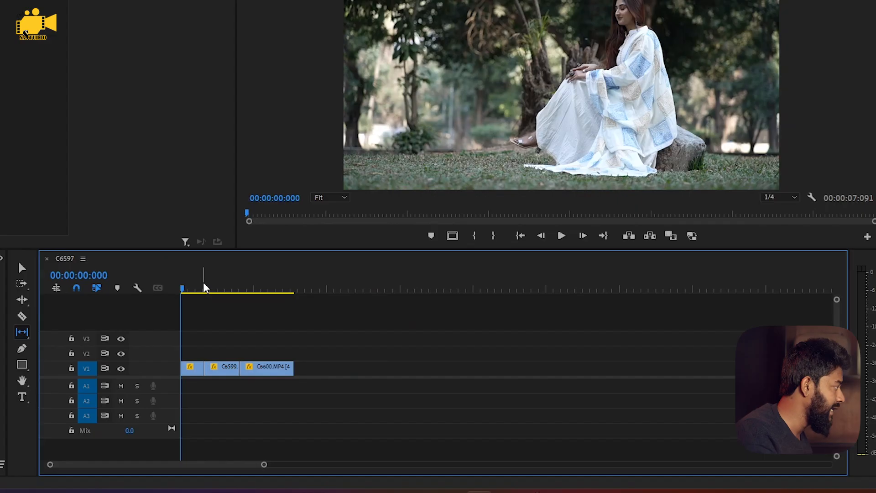
Step: Play the sequence from its start to review the three clips, and select the middle clip C6599.MP4
drag(204, 286, 183, 288)
key(space)
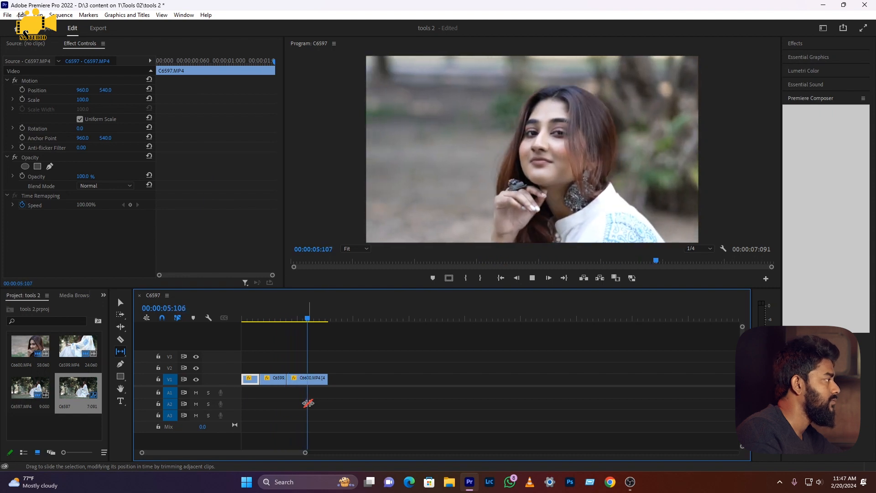
click(282, 371)
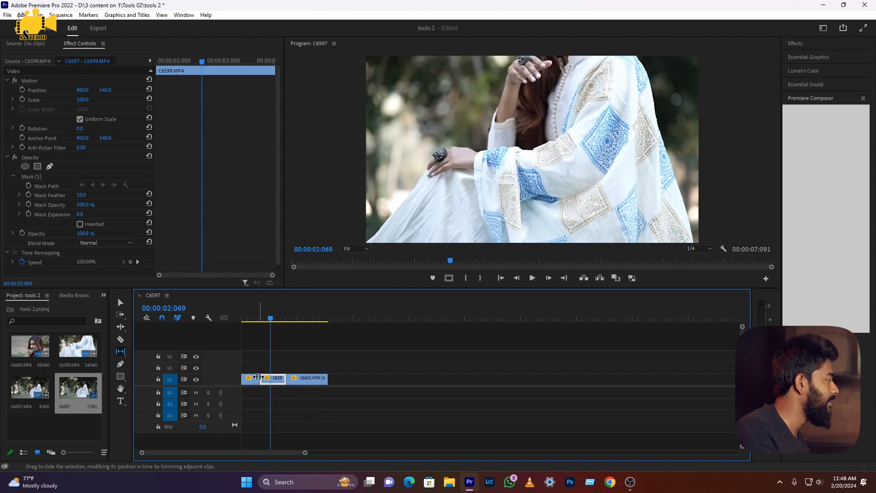
Step: Try moving the middle clip C6599.MP4 away from its neighbours with the Selection tool
click(120, 304)
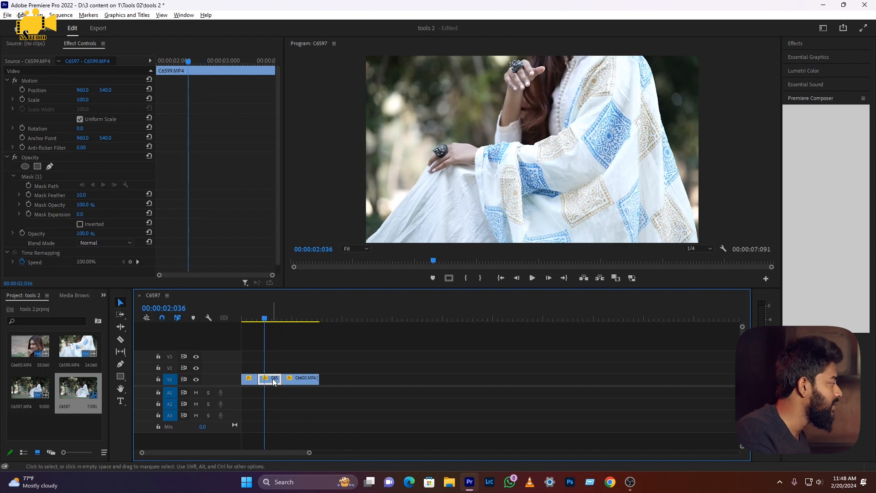
drag(272, 379, 703, 363)
drag(402, 379, 332, 379)
drag(368, 379, 419, 379)
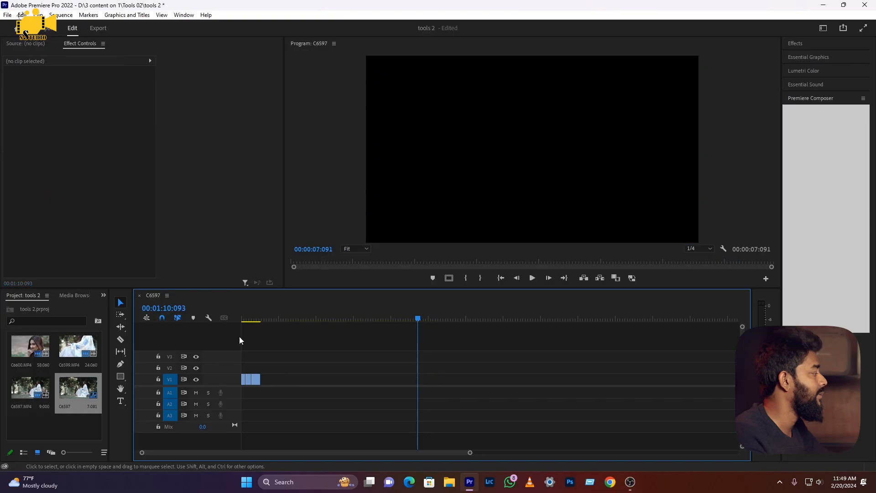
Step: Return to the beginning of the sequence and play through C6597.MP4 and C6599.MP4 up to C6600.MP4
click(250, 321)
drag(250, 323, 240, 324)
key(space)
scroll(248, 386, up, 8)
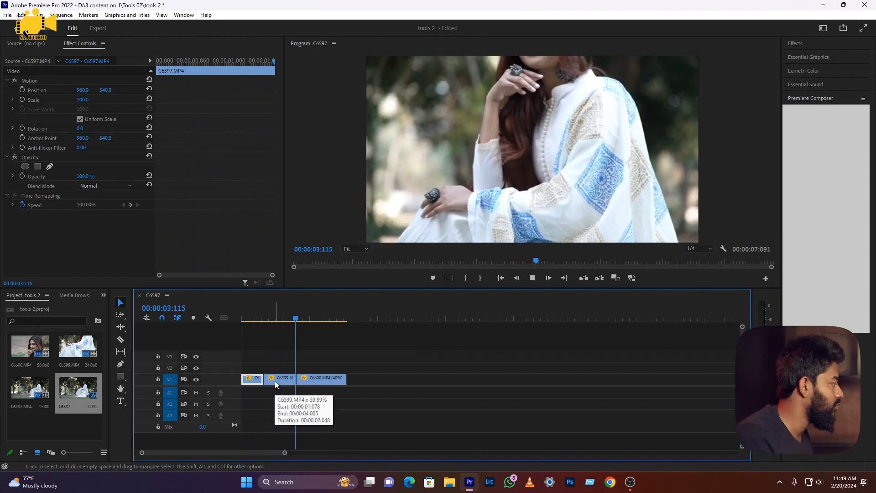
click(430, 392)
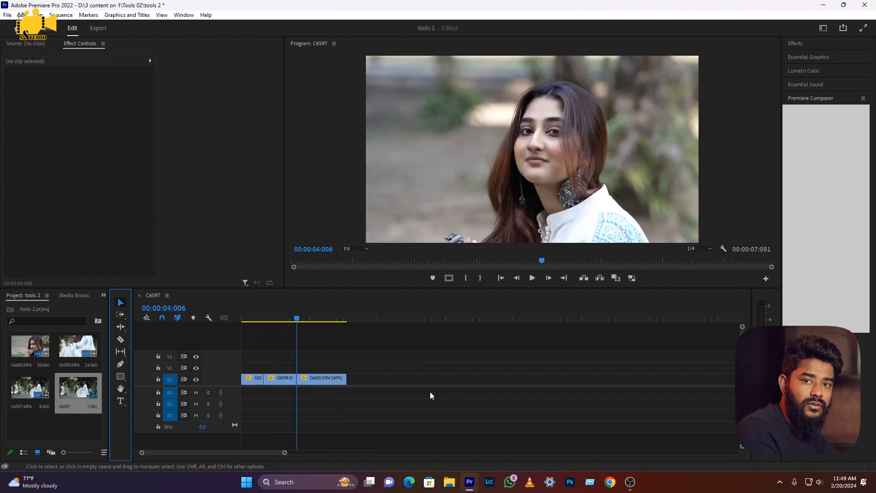
Step: Use the Slide tool on C6599.MP4 to slide it earlier and then later between C6597.MP4 and C6600.MP4
click(123, 356)
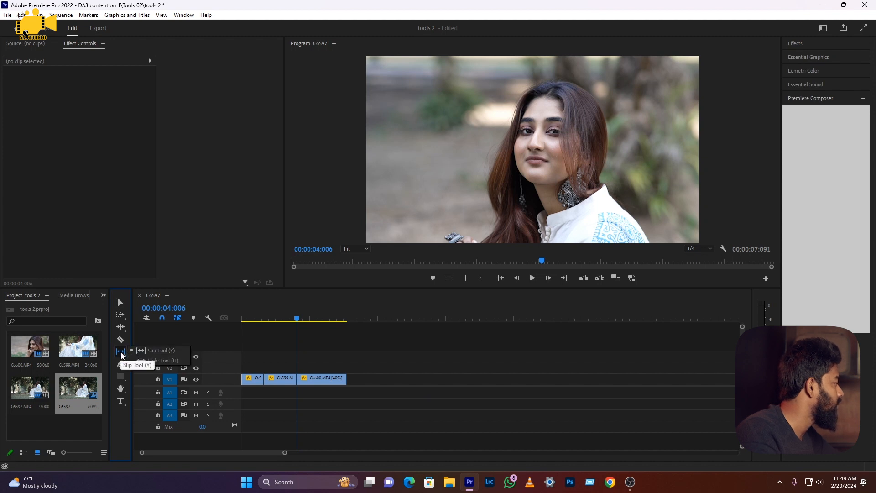
click(154, 361)
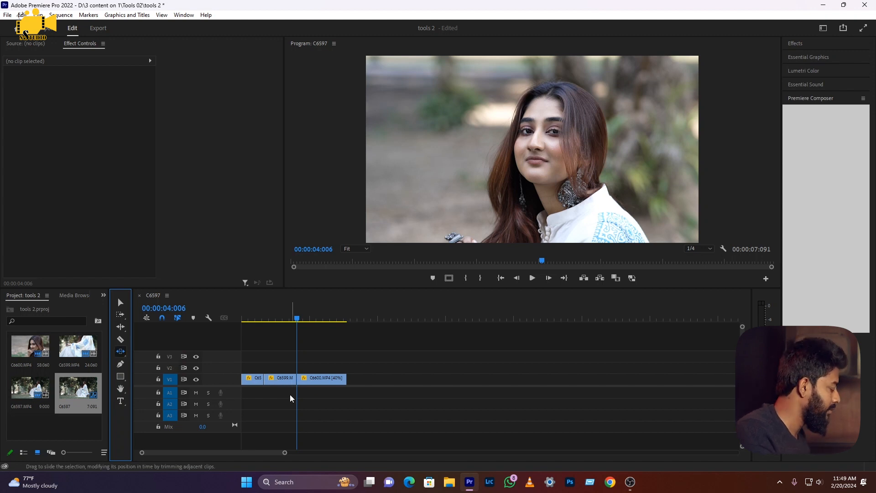
scroll(289, 396, up, 5)
click(310, 382)
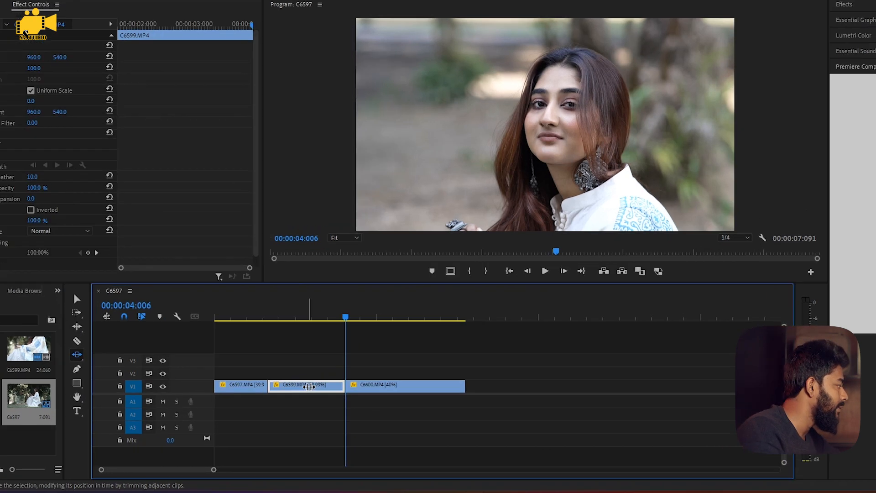
drag(322, 380, 316, 381)
drag(258, 405, 339, 398)
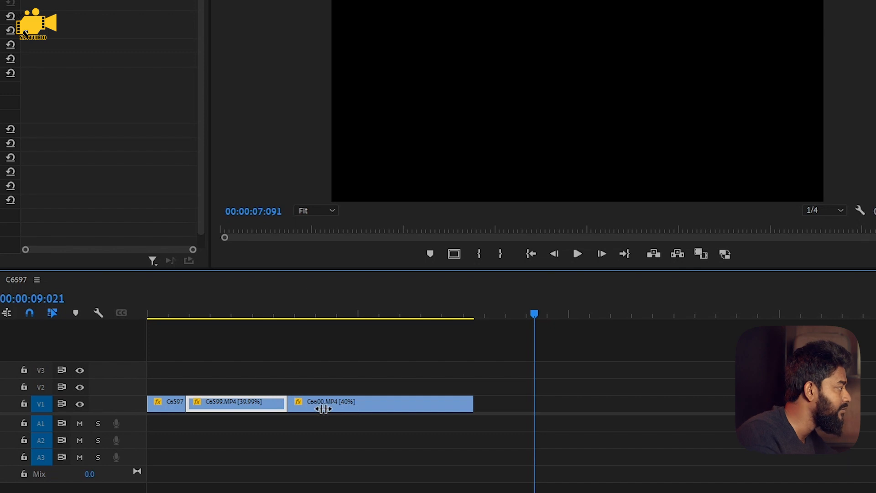
drag(278, 403, 254, 405)
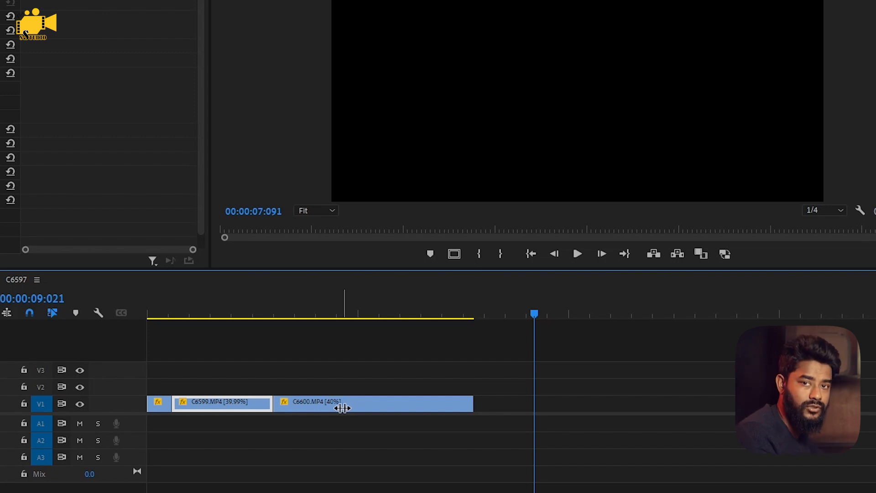
drag(245, 404, 370, 408)
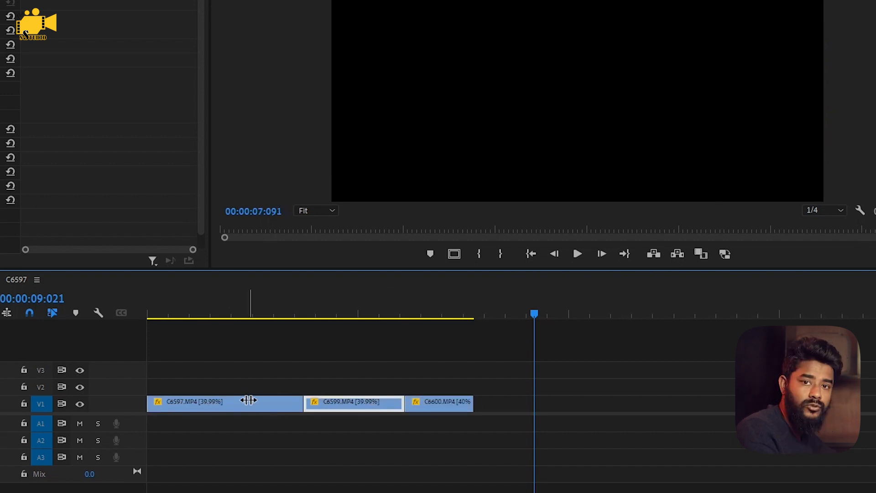
Step: Preview the sequence and slide C6599.MP4 earlier so it starts at about 00:00:02:094
drag(244, 314, 262, 321)
key(space)
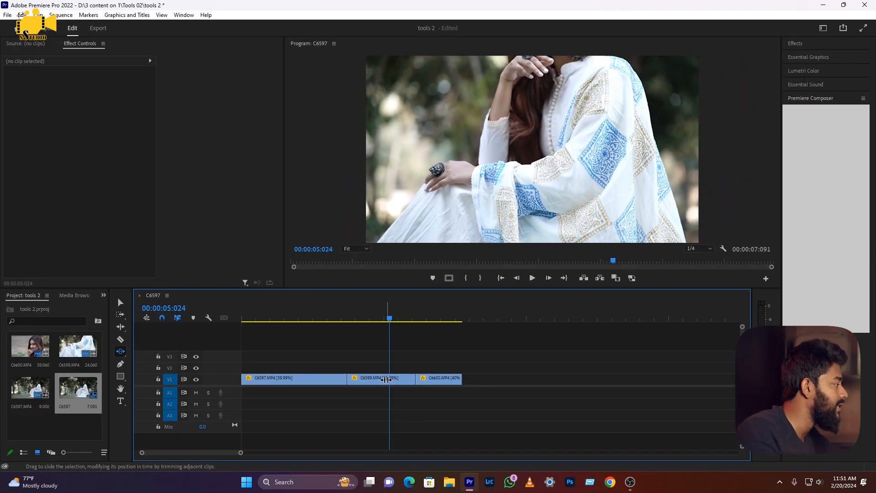
drag(385, 380, 359, 379)
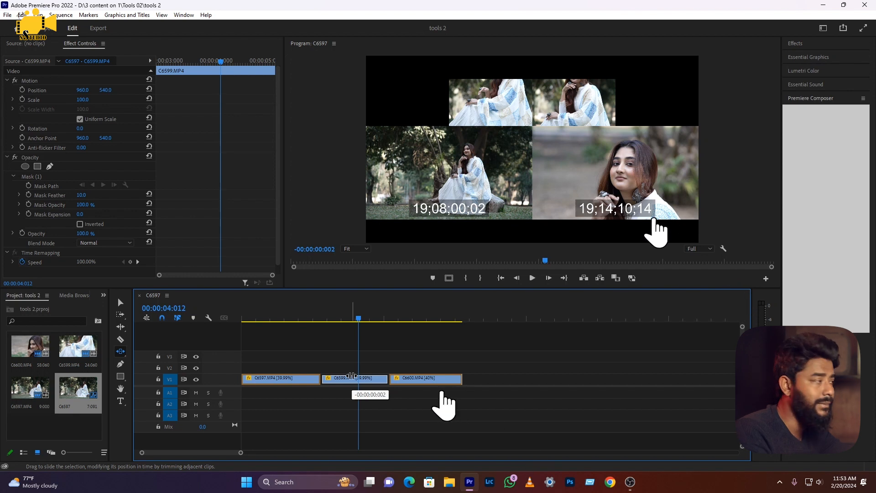
drag(352, 376, 352, 376)
Step: Place copies of C6599.MP4 on V2 and V3 after the main clips, and extend the end of the V3 copy
click(121, 353)
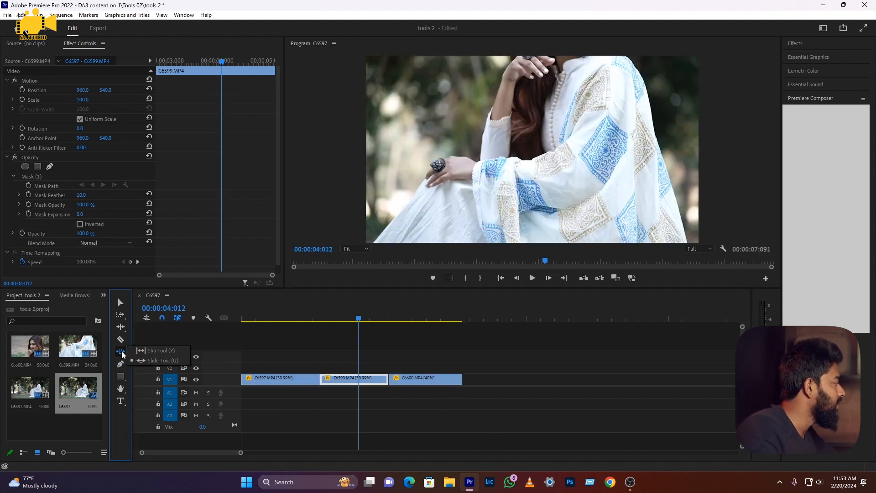
click(150, 353)
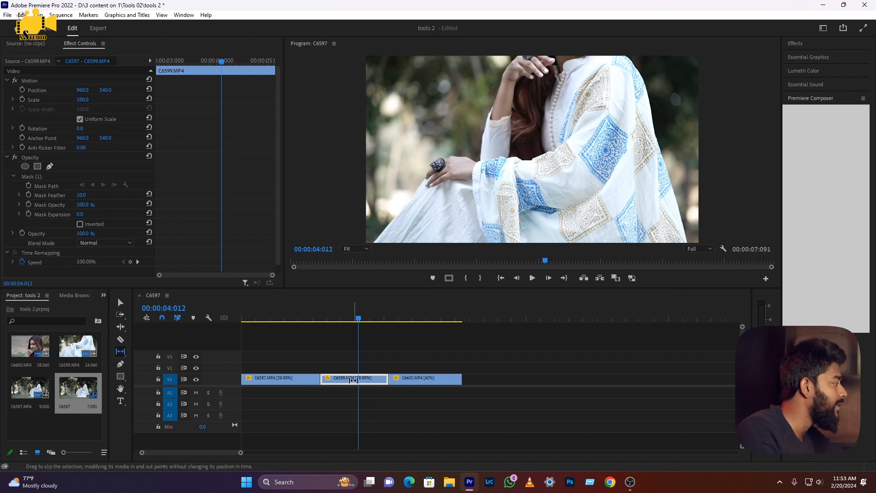
key(v)
drag(351, 379, 403, 358)
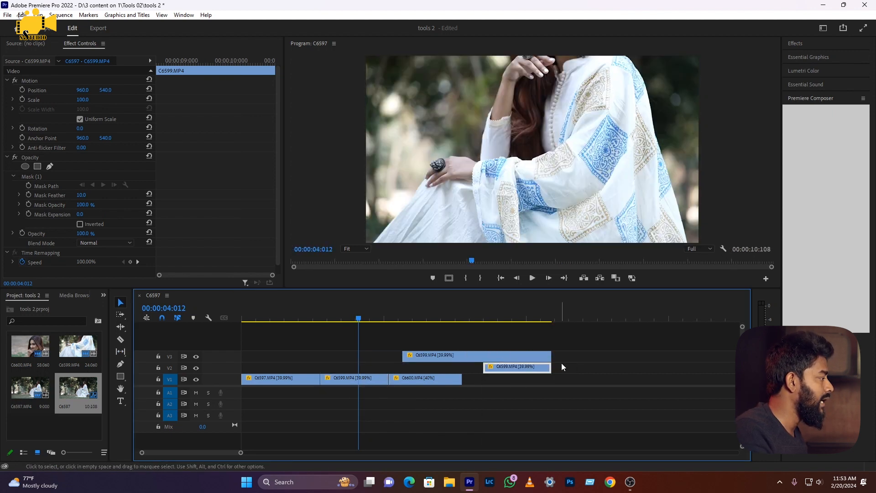
drag(552, 356, 693, 345)
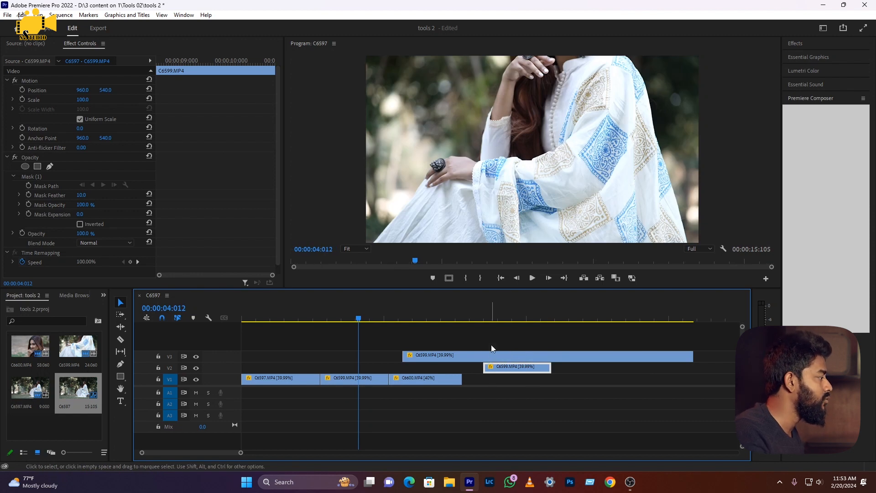
Step: Scrub through the V2 and V3 copies of C6599.MP4 to compare the visible footage
drag(352, 322, 393, 322)
click(483, 319)
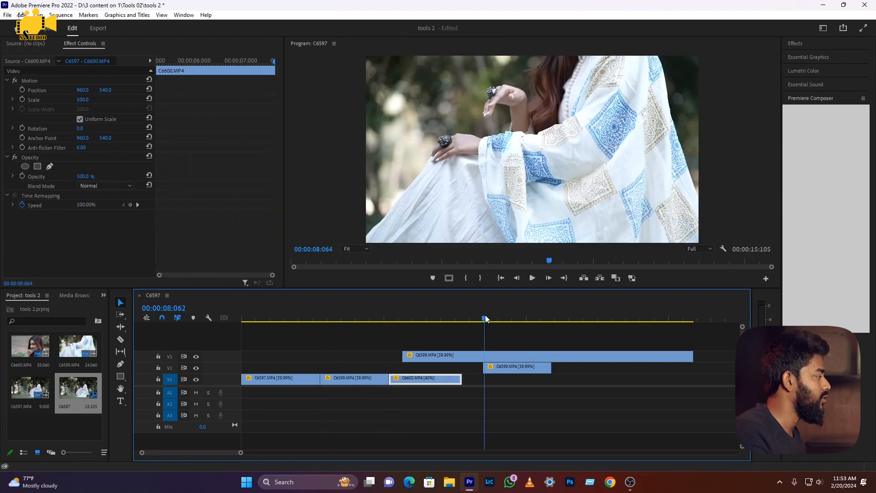
drag(487, 318, 554, 326)
key(c)
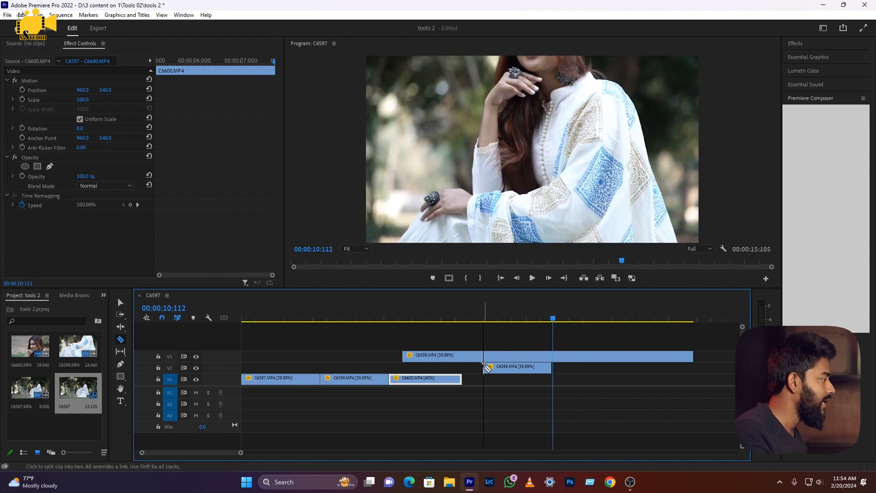
Step: Shift the extended V3 copy later and then earlier over the V2 copy, scrubbing the overlapping footage each time
key(v)
drag(489, 357, 557, 357)
drag(486, 319, 552, 321)
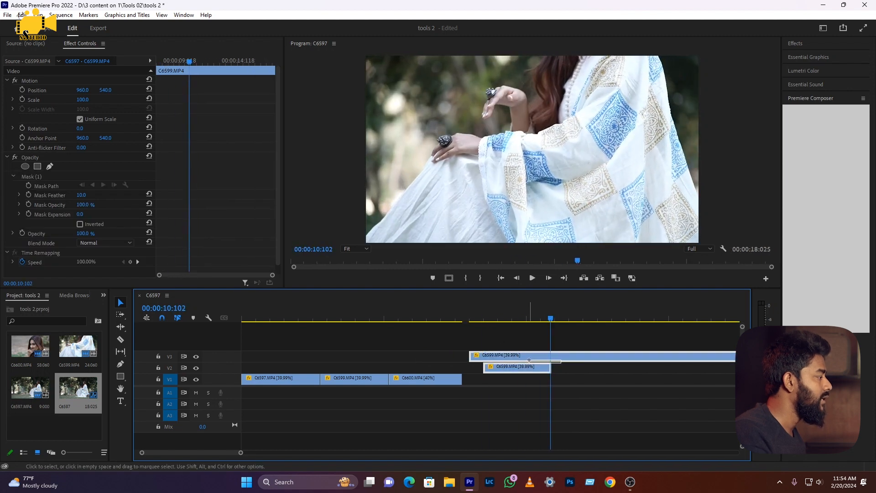
click(583, 372)
drag(571, 357, 396, 358)
click(484, 319)
drag(484, 318, 543, 322)
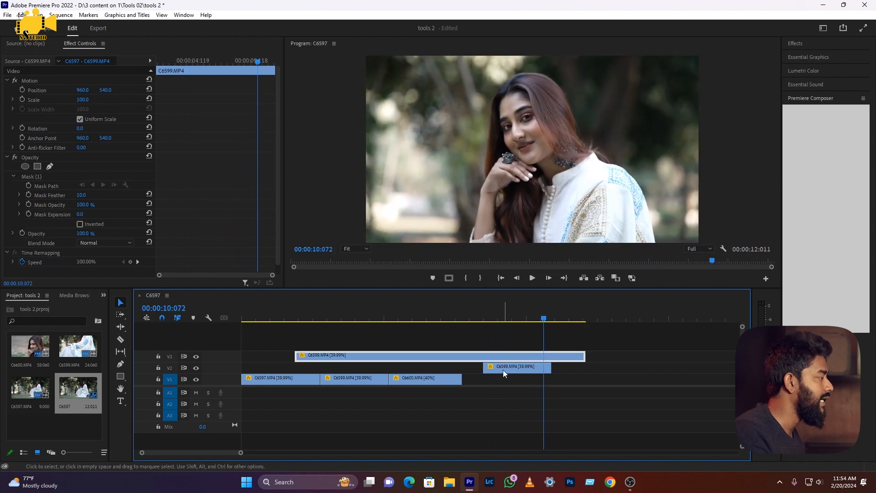
Step: Trim the start of the V3 copy and move both copies of C6599.MP4 further along the timeline
drag(530, 338, 530, 369)
click(267, 357)
drag(296, 356, 433, 356)
drag(510, 379, 632, 368)
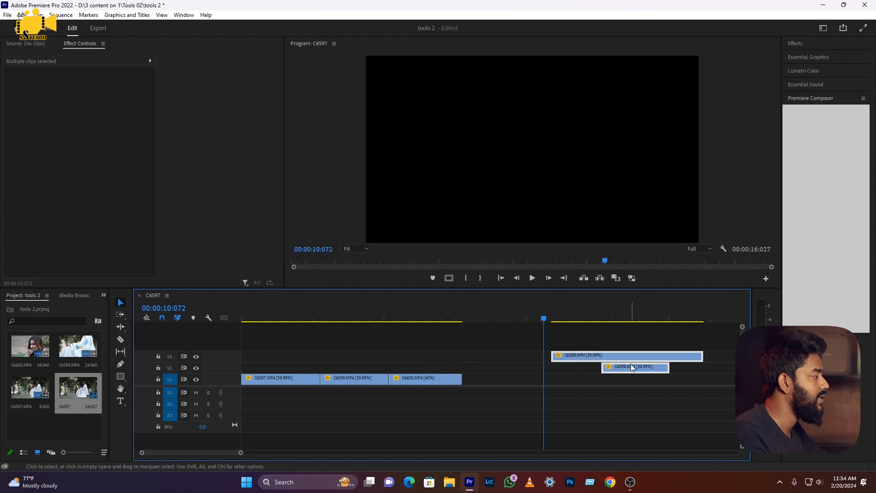
Step: Use the Slip tool on C6599.MP4 on V1 to show a different part of its footage without moving the clip
click(338, 318)
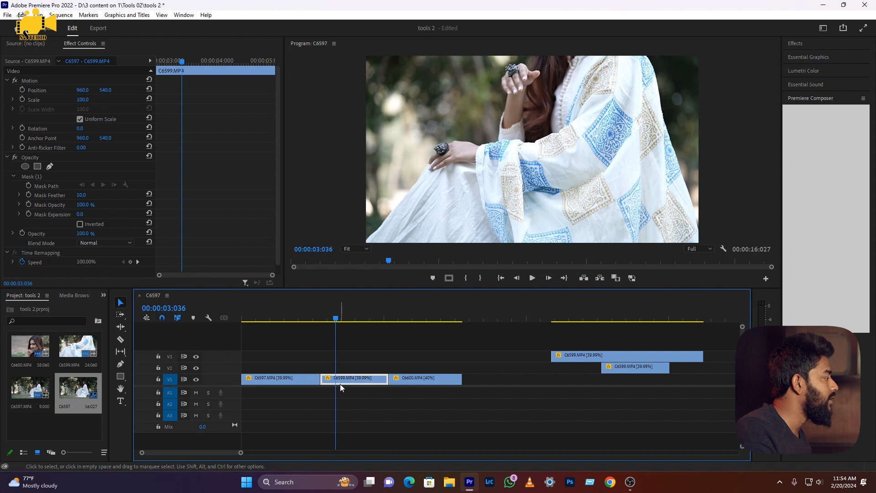
click(121, 327)
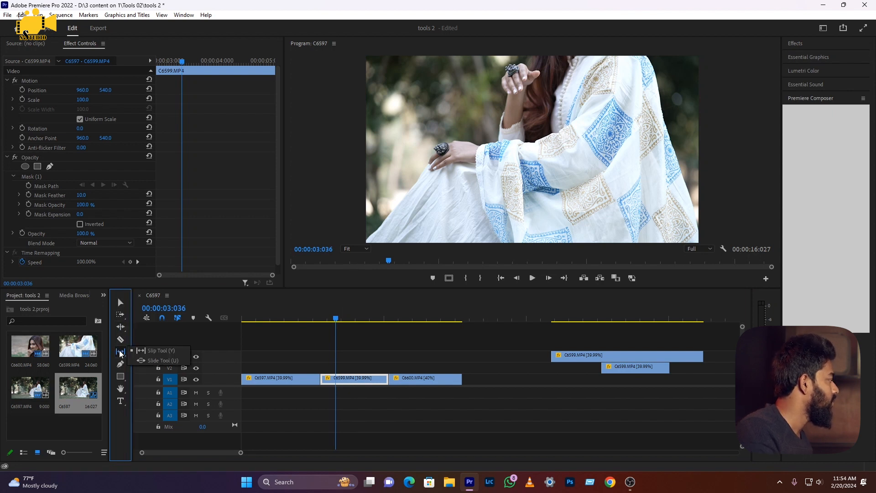
click(121, 353)
click(347, 379)
drag(347, 379, 168, 375)
Step: Play the slipped C6599.MP4 clip on V1 from its first frame to near its end
drag(335, 319, 321, 323)
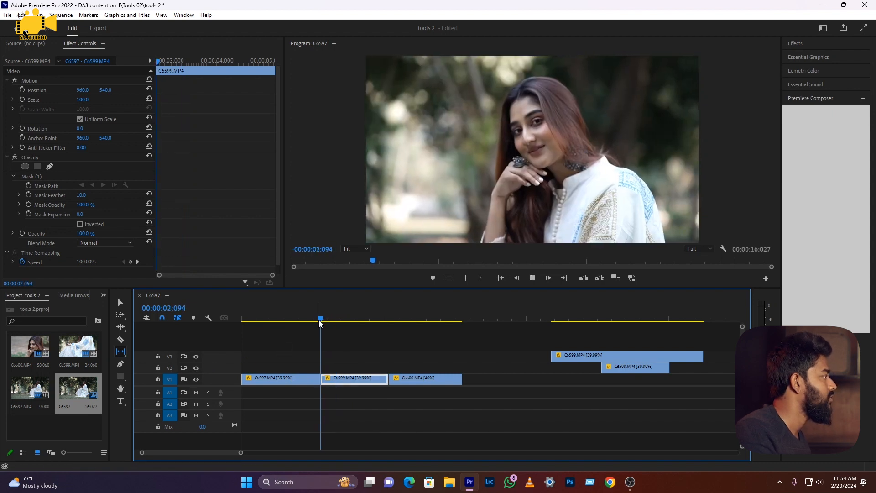
key(space)
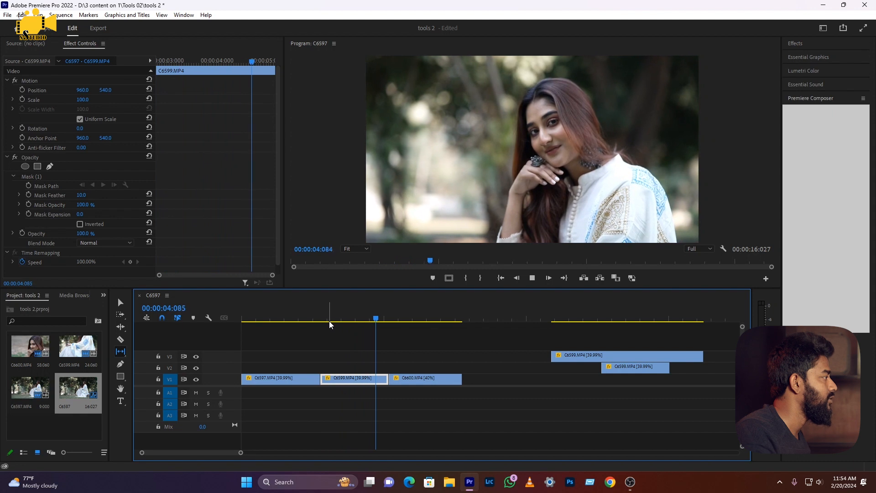
click(379, 318)
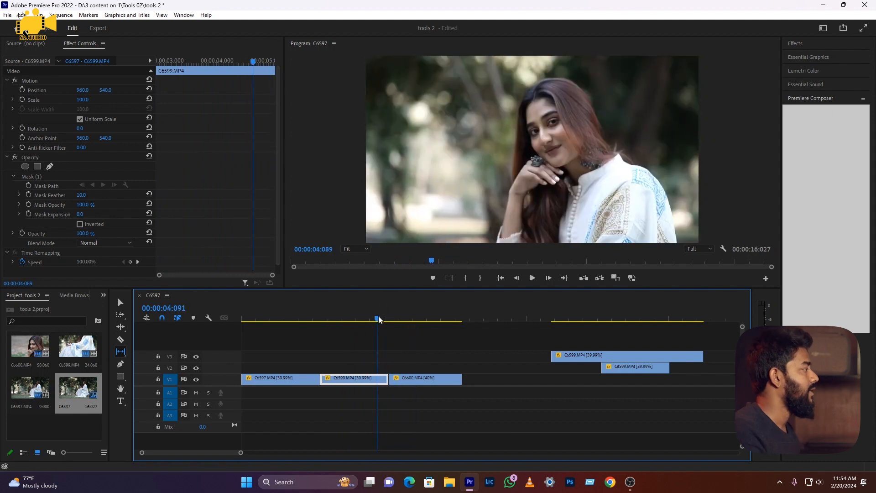
Step: Cut the V3 copy with the Razor tool at both ends of the V2 copy, and undo both cuts
click(617, 316)
key(v)
drag(629, 355, 607, 364)
key(c)
click(604, 360)
click(667, 359)
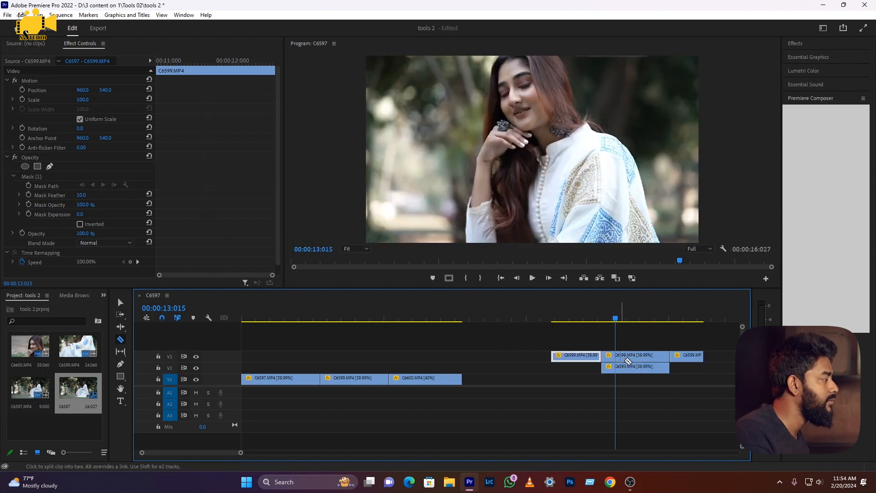
key(ctrl+z)
key(ctrl+z)
Step: Delete the two copies of C6599.MP4 from V2 and V3
key(v)
drag(662, 327, 610, 416)
key(Delete)
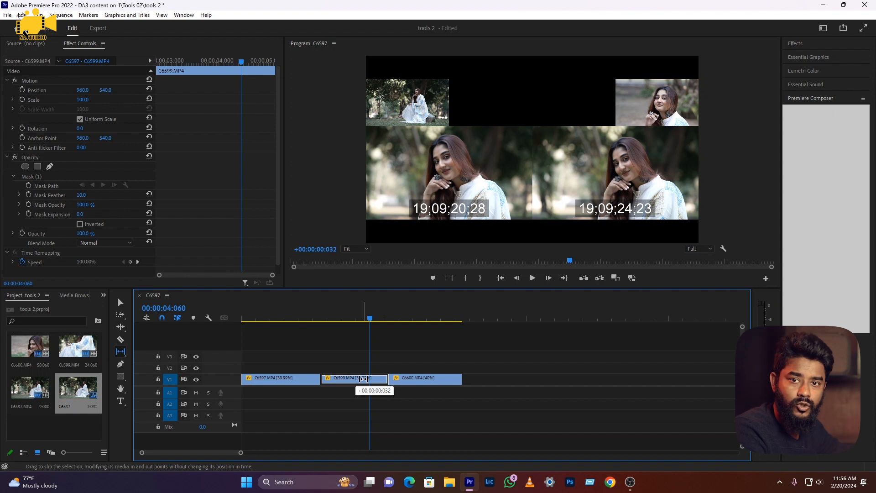
Step: Slip the footage of C6599.MP4 by -00:00:12:056 and play the clip from its first frame
drag(364, 379, 2, 378)
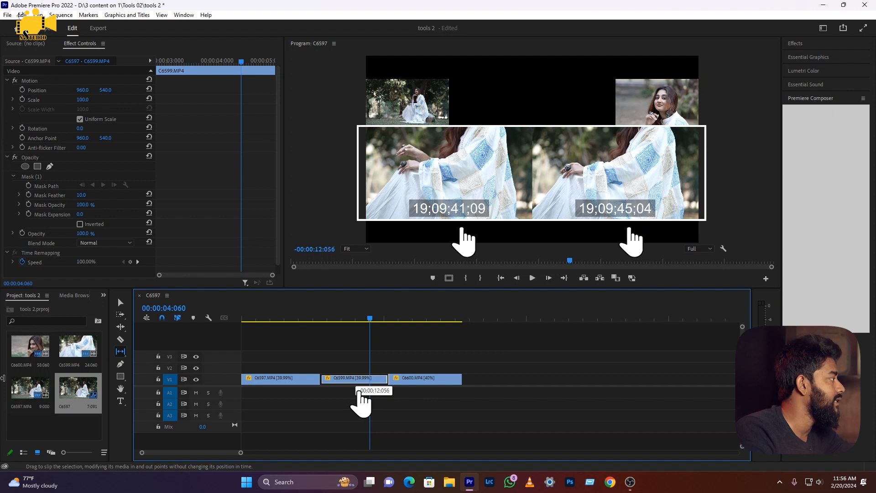
drag(327, 319, 323, 321)
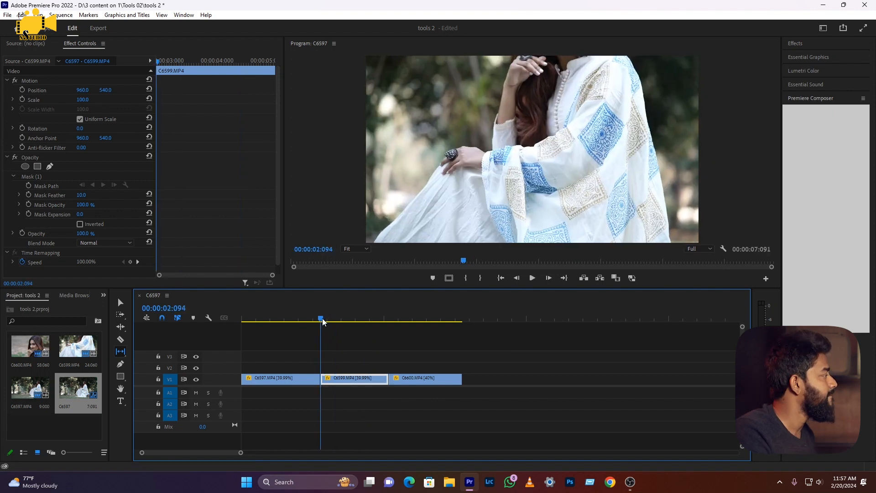
key(space)
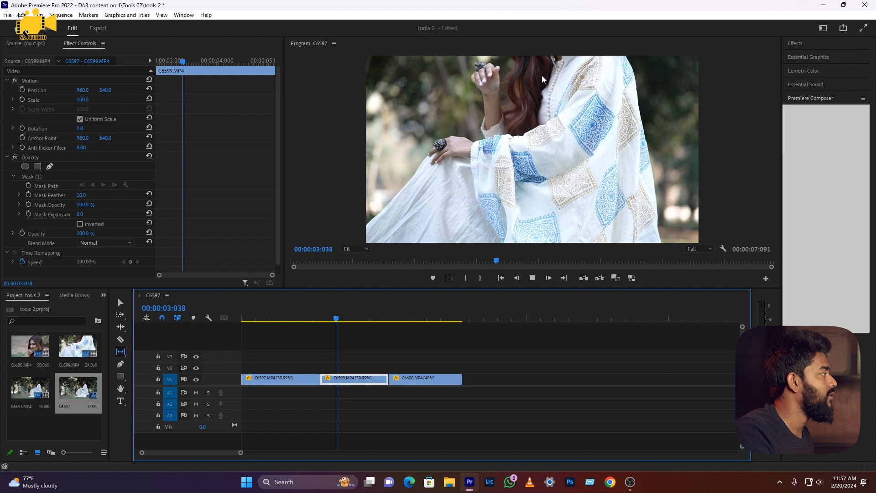
Step: Slip the footage of the middle clip C6599.MP4 on V1 by -00:00:00:024 between its two neighbouring clips
click(389, 318)
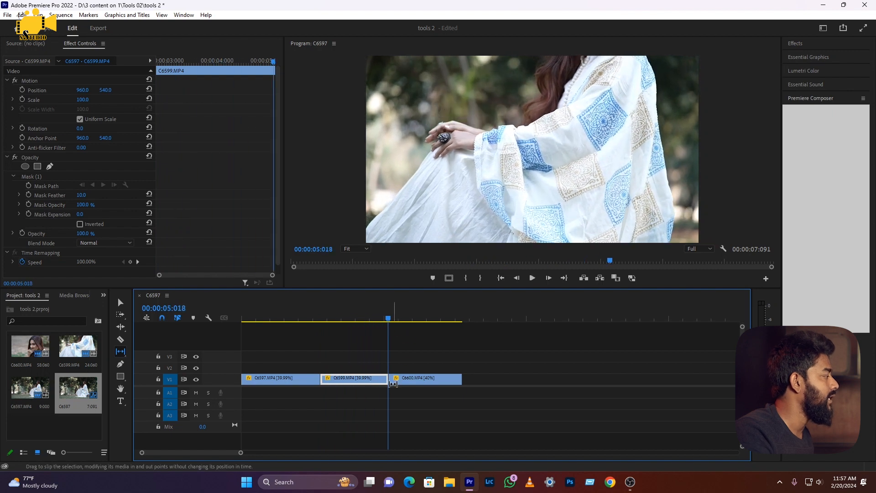
click(361, 318)
drag(363, 380, 356, 379)
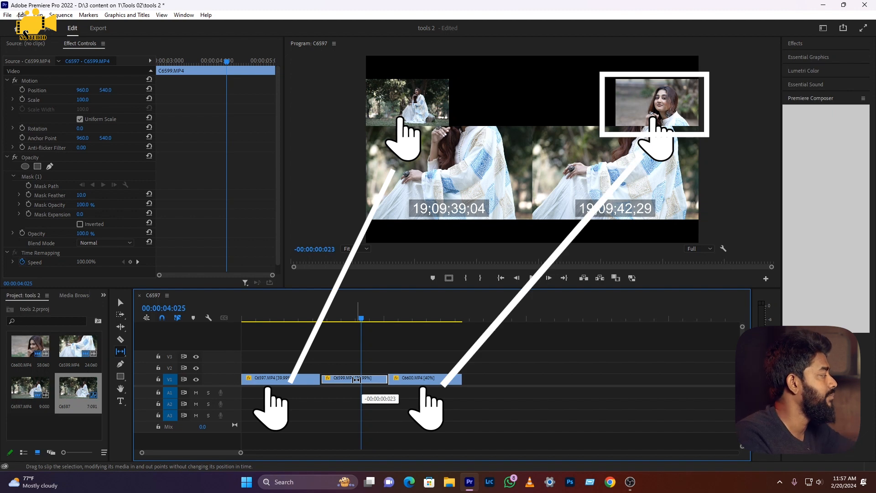
drag(357, 379, 357, 380)
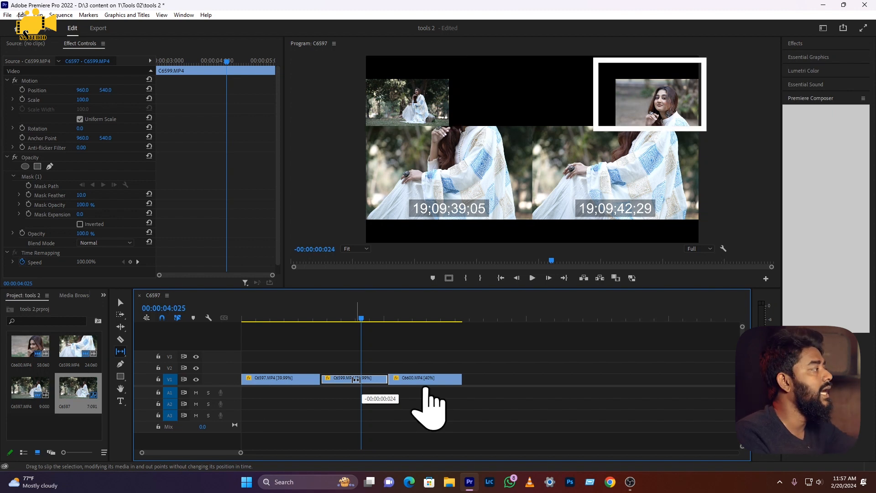
drag(356, 380, 356, 380)
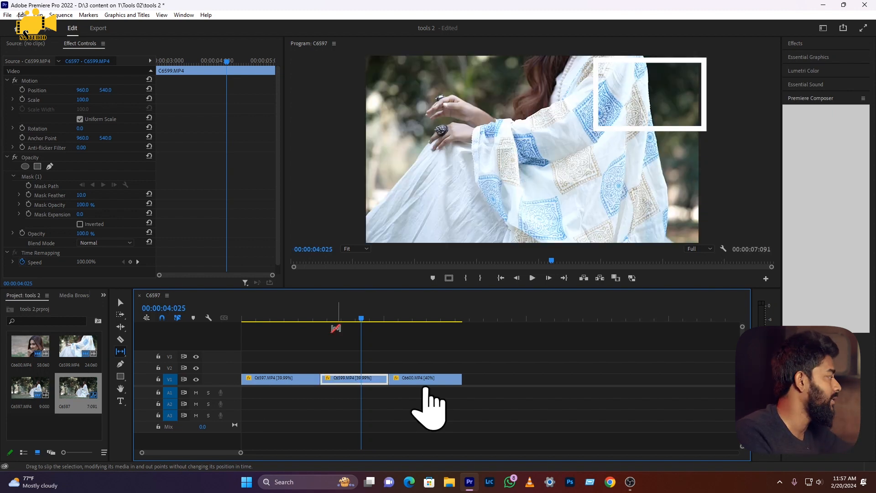
Step: Play the sequence from within C6597.MP4 through C6599.MP4, and scrub to 00:00:06:027 in C6600.MP4
click(283, 316)
key(space)
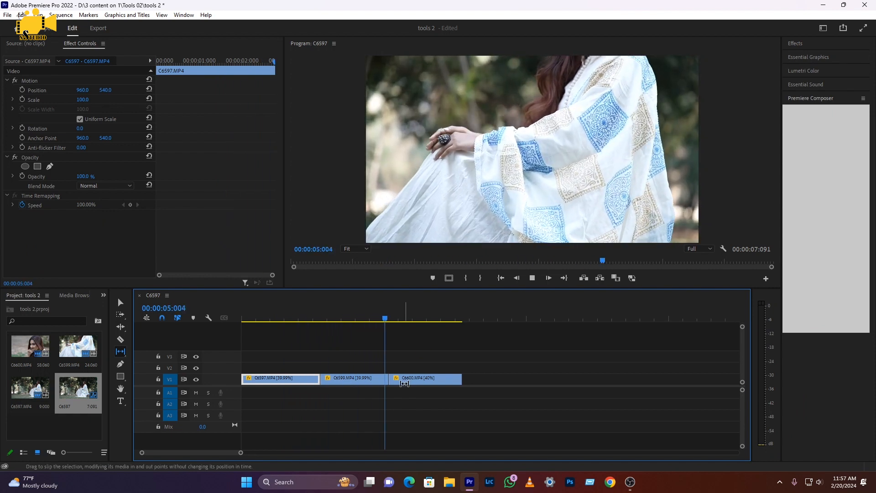
drag(349, 319, 421, 347)
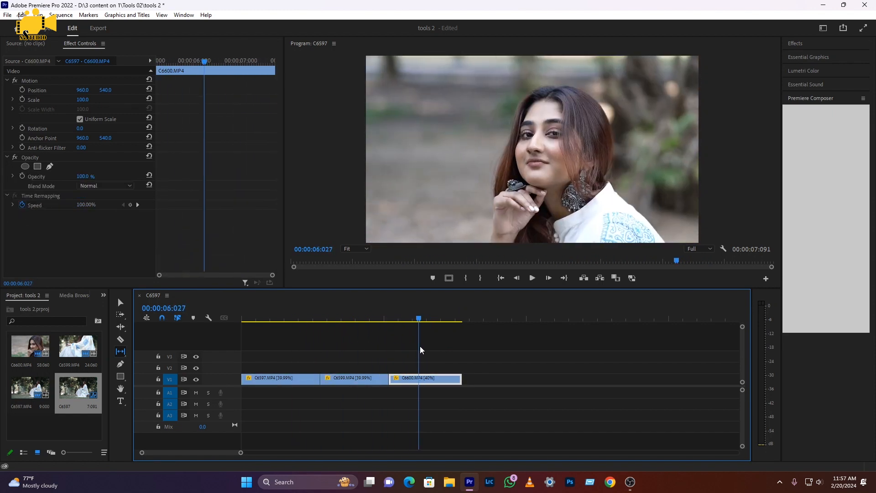